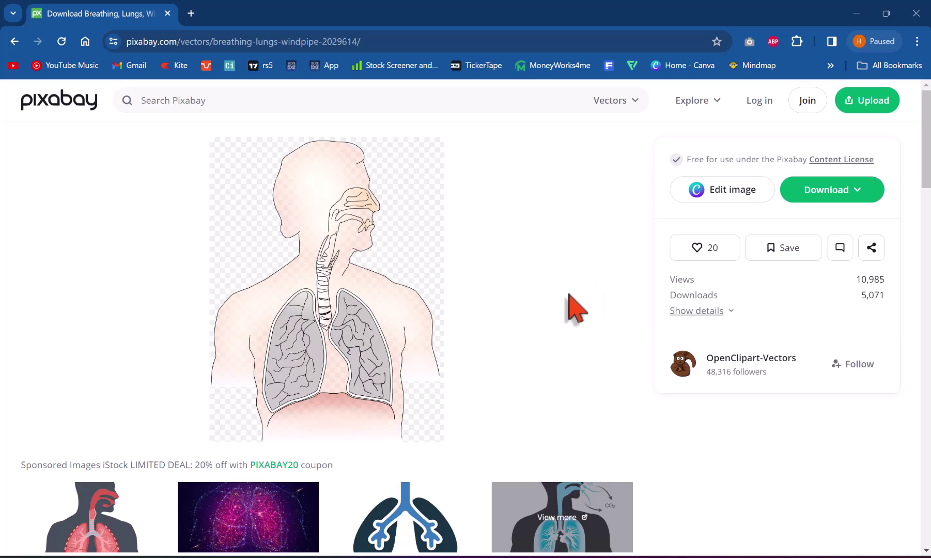
# Step: Switch from the Pixabay browser to PowerPoint's slide 3, 'Air Inhalation Process'
pyautogui.click(460, 533)
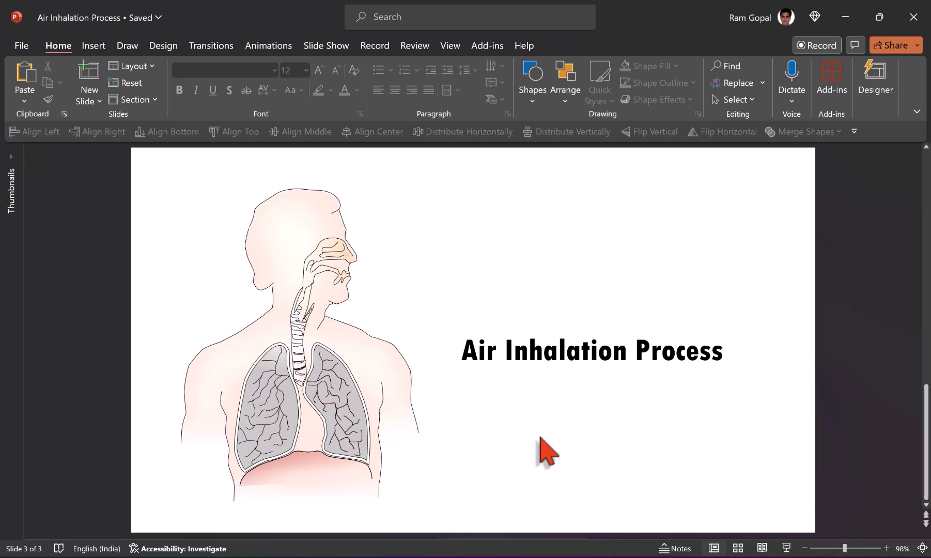
# Step: Draw a small oval at the figure's mouth, filled standard green with no outline
pyautogui.click(535, 99)
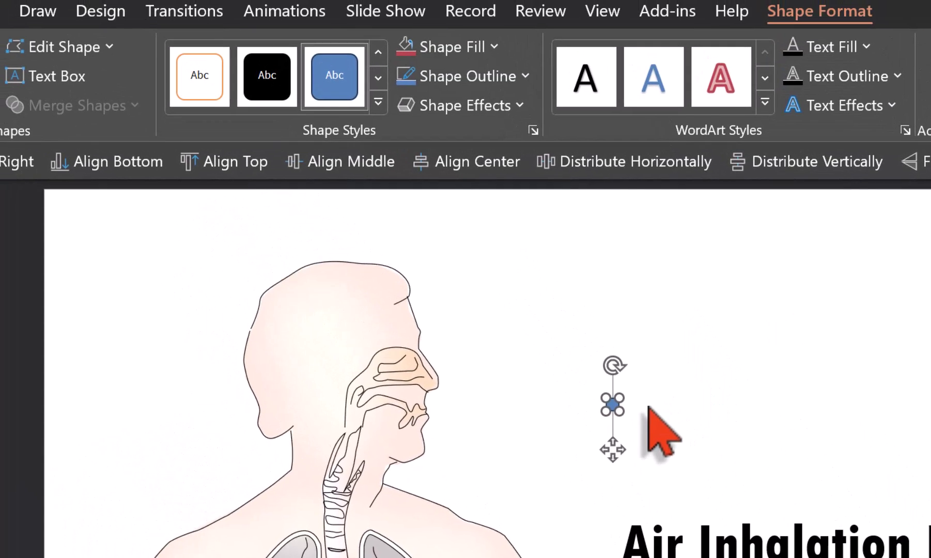
pyautogui.click(446, 46)
pyautogui.click(505, 262)
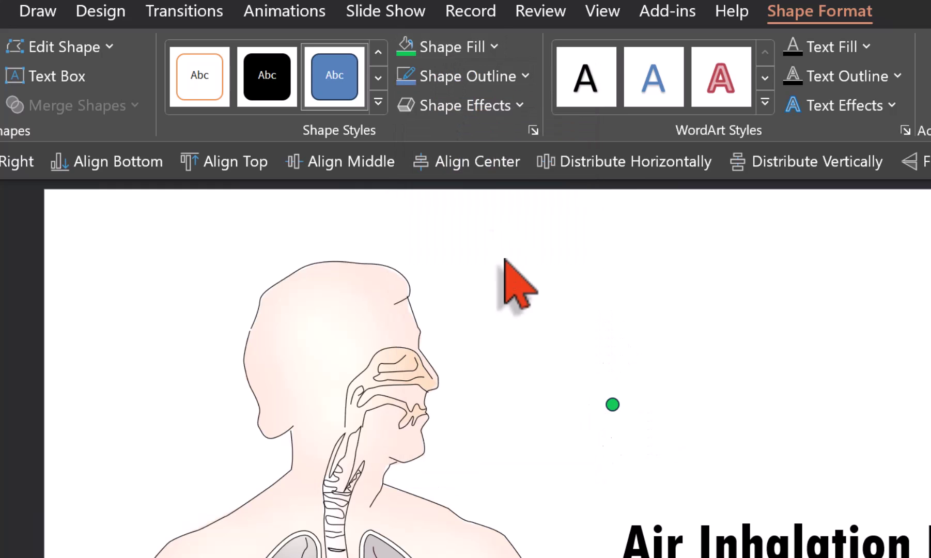
pyautogui.click(478, 78)
pyautogui.click(494, 330)
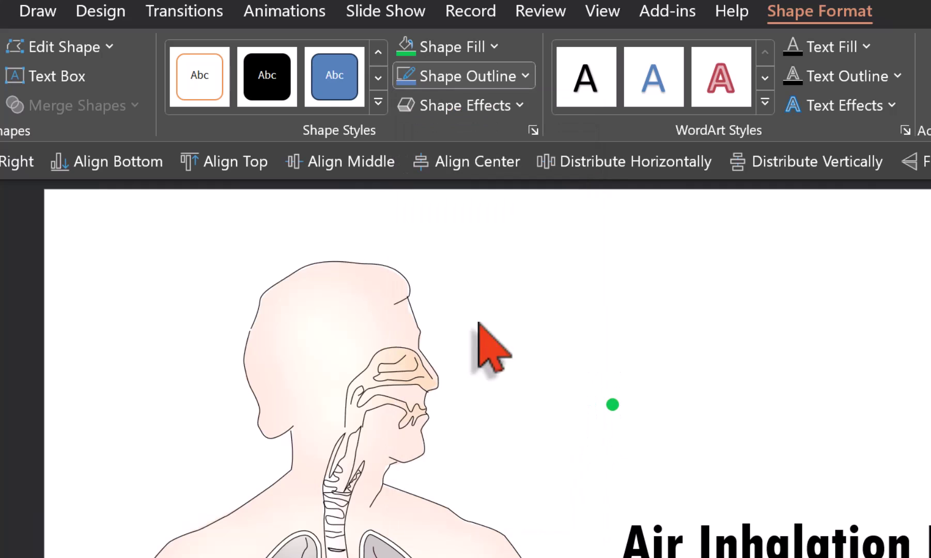
# Step: Give the green dot a Custom Path motion path from the mouth down into the lungs
pyautogui.moveTo(669, 454); pyautogui.dragTo(450, 421)
pyautogui.click(292, 12)
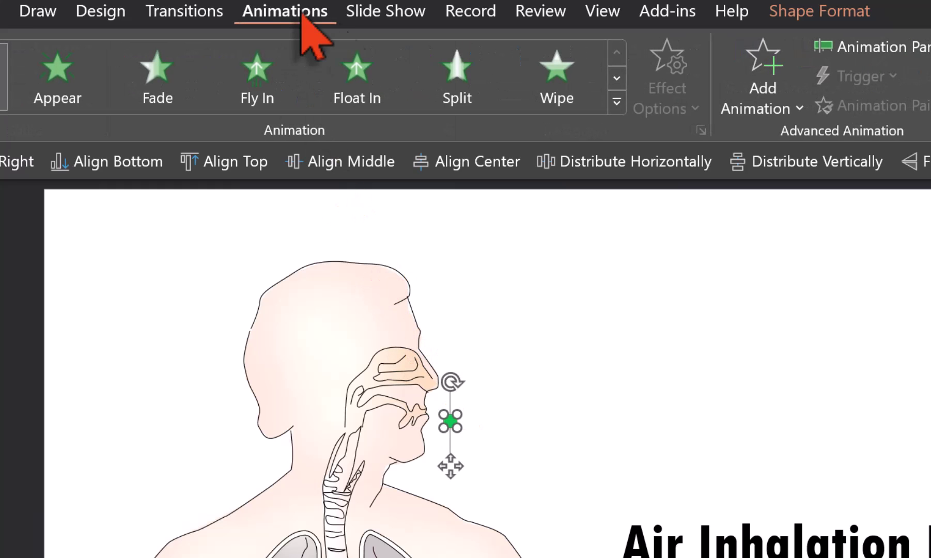
pyautogui.click(608, 101)
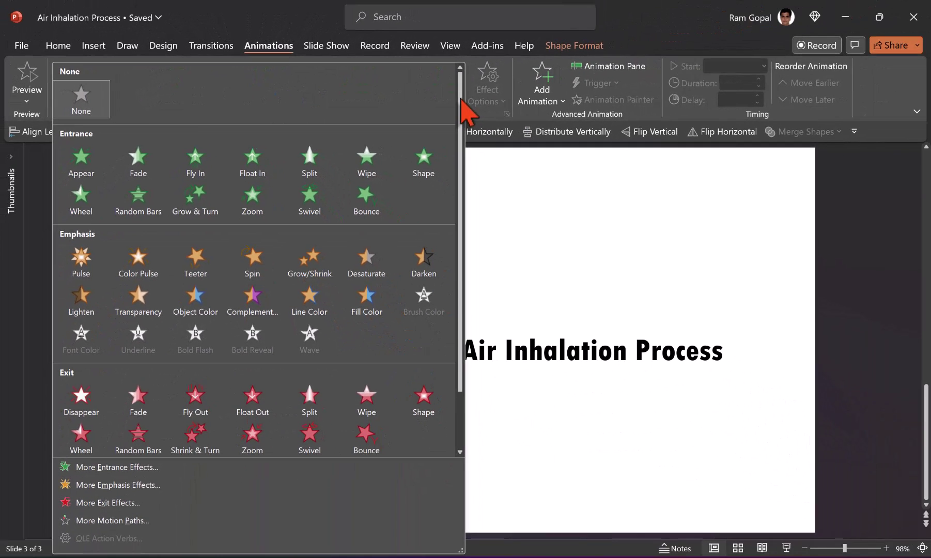
pyautogui.scroll(-1, 389, 261)
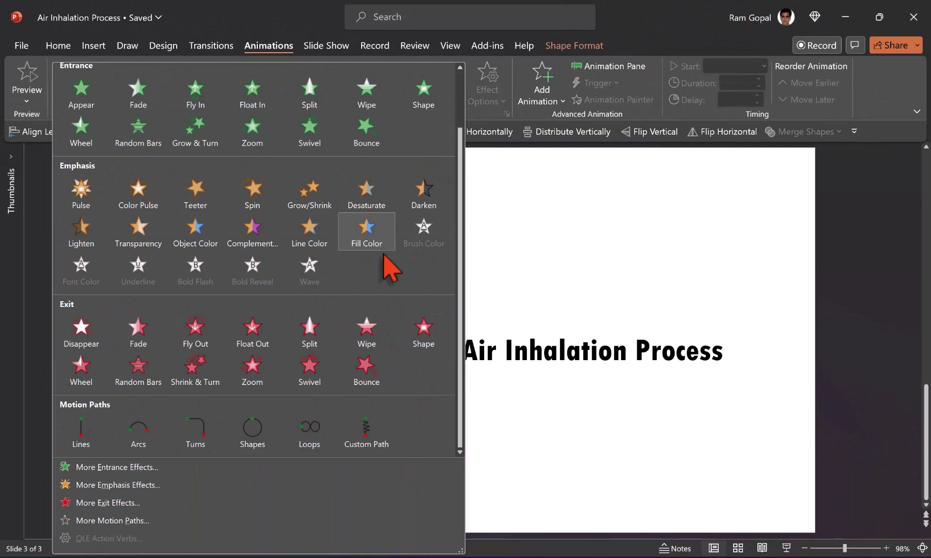
pyautogui.click(369, 433)
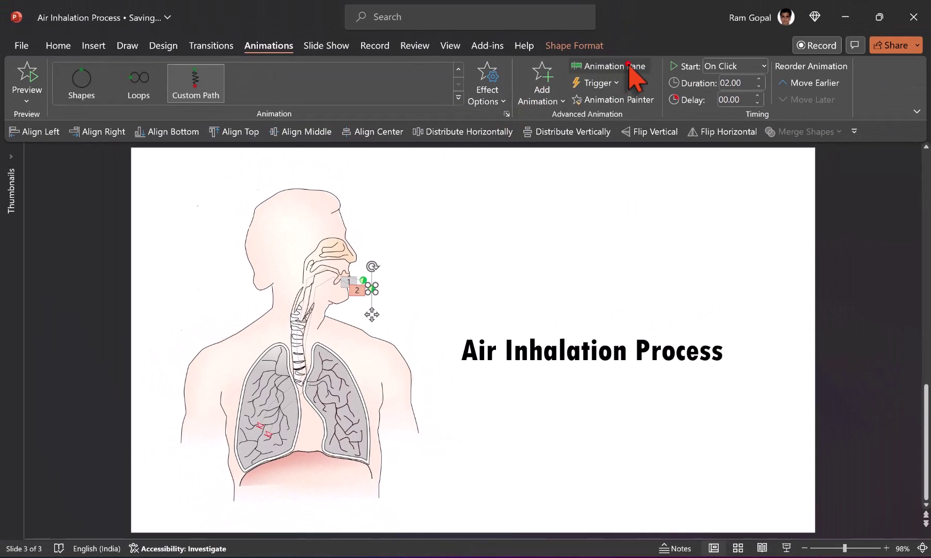
# Step: Delete Oval 4's motion path animation in the Animation Pane
pyautogui.click(610, 65)
pyautogui.click(861, 220)
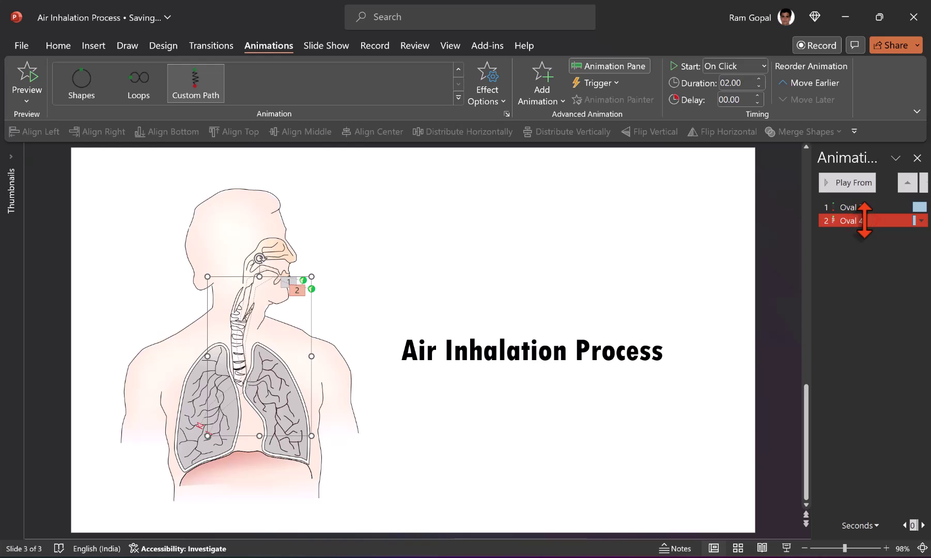
pyautogui.press('Delete')
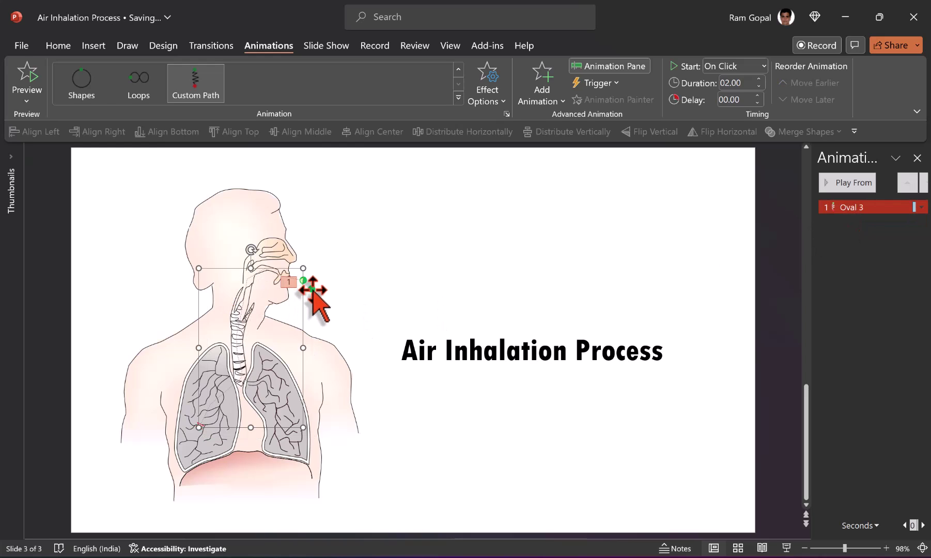
# Step: Move the dot up toward the throat and reapply a Custom Path motion path
pyautogui.click(312, 288)
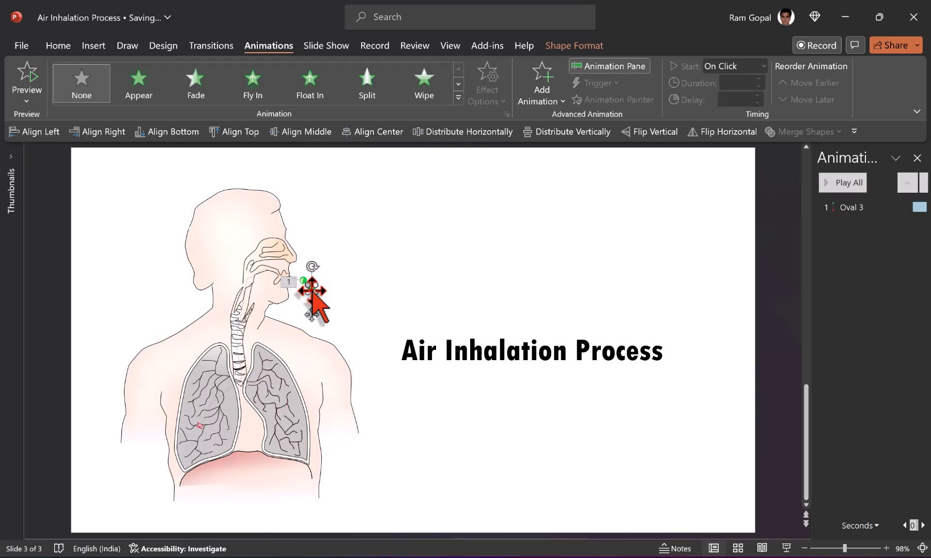
pyautogui.moveTo(312, 290); pyautogui.dragTo(307, 268)
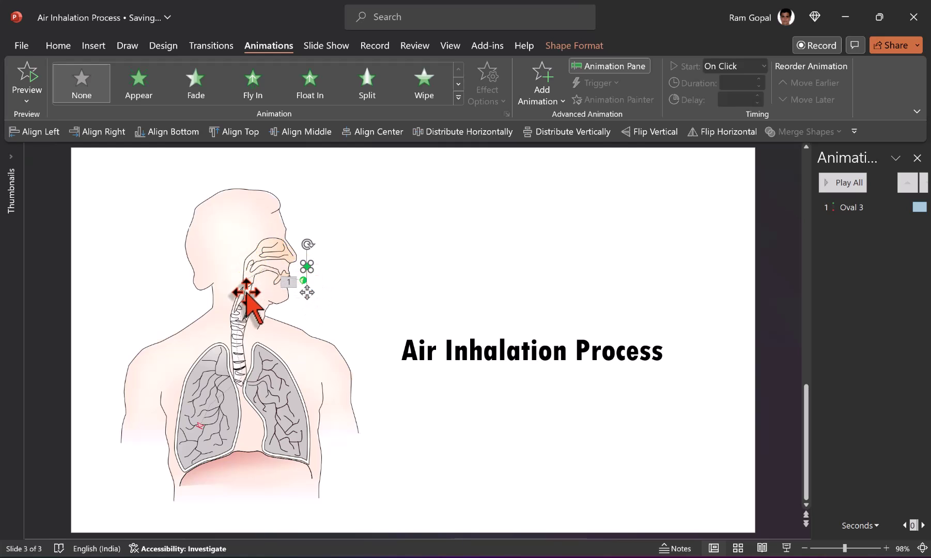
pyautogui.click(458, 97)
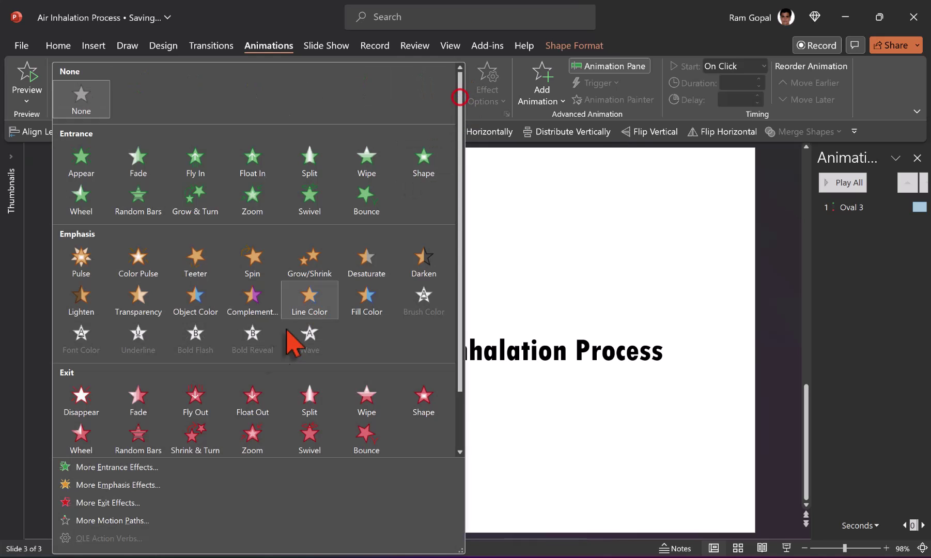
pyautogui.scroll(-2, 305, 392)
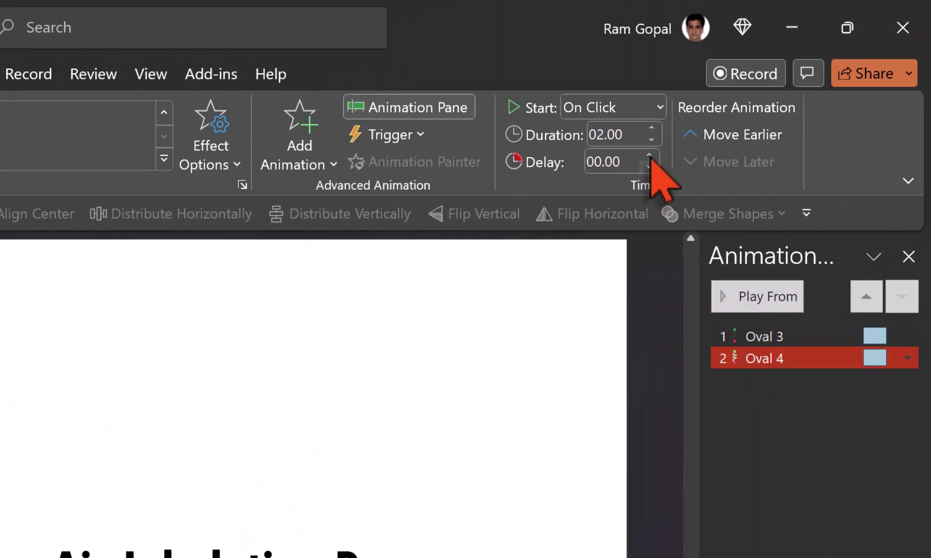
# Step: Set Oval 4 to start With Previous and select both Oval 3 and Oval 4 animations
pyautogui.click(628, 106)
pyautogui.click(620, 158)
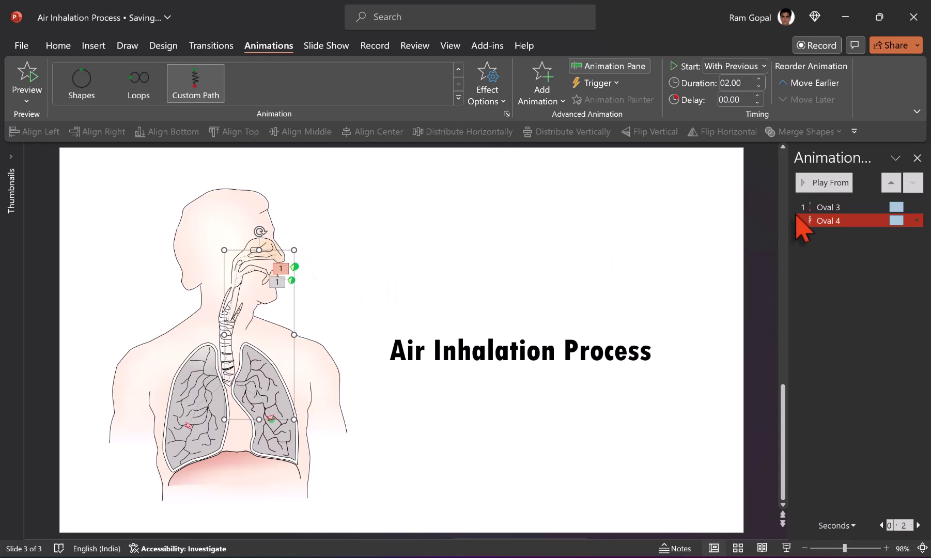
pyautogui.click(827, 207)
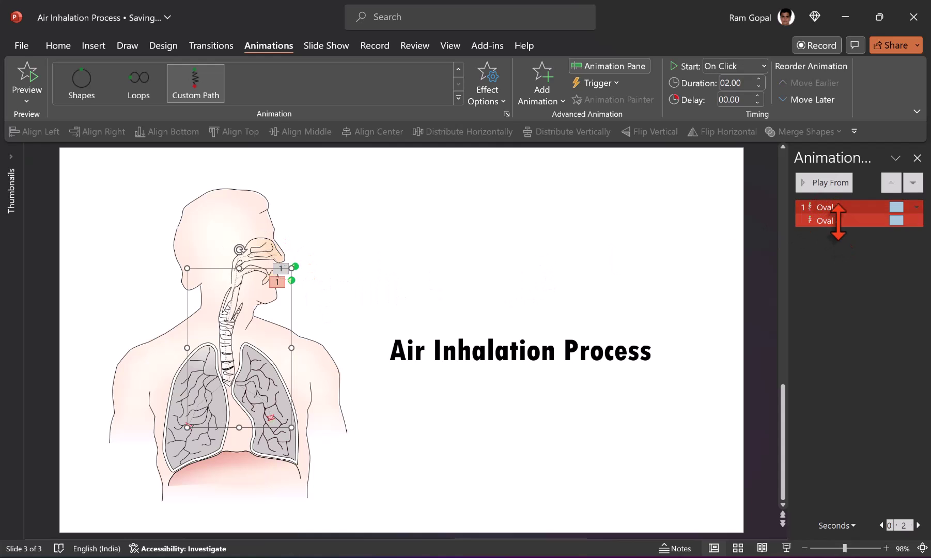
pyautogui.keyDown('shift'); pyautogui.click(838, 221); pyautogui.keyUp('shift')
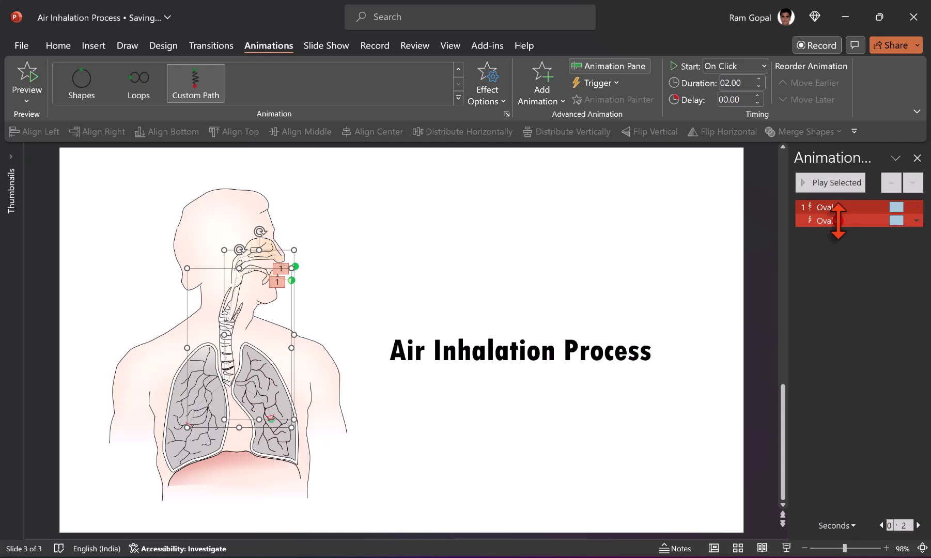
# Step: Set the motion paths' timing to repeat Until End of Slide
pyautogui.click(917, 221)
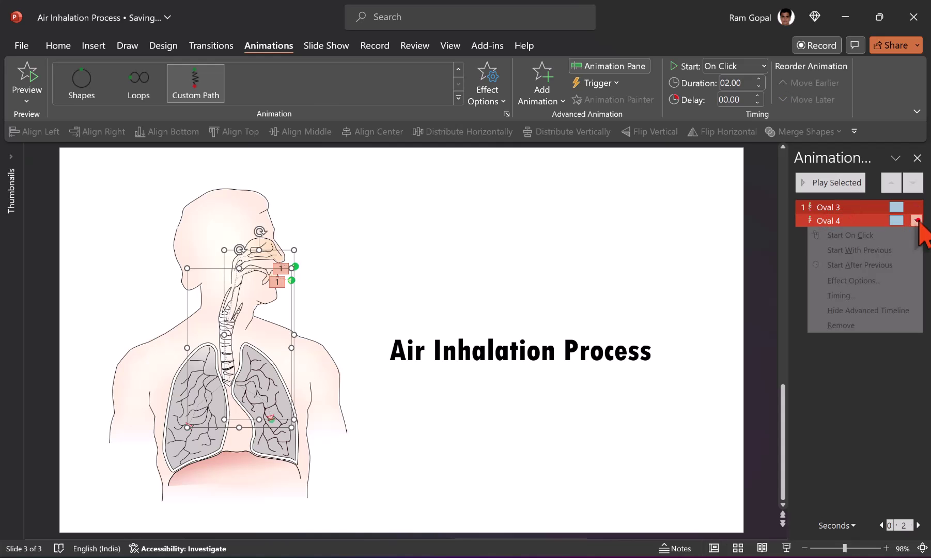
pyautogui.click(860, 281)
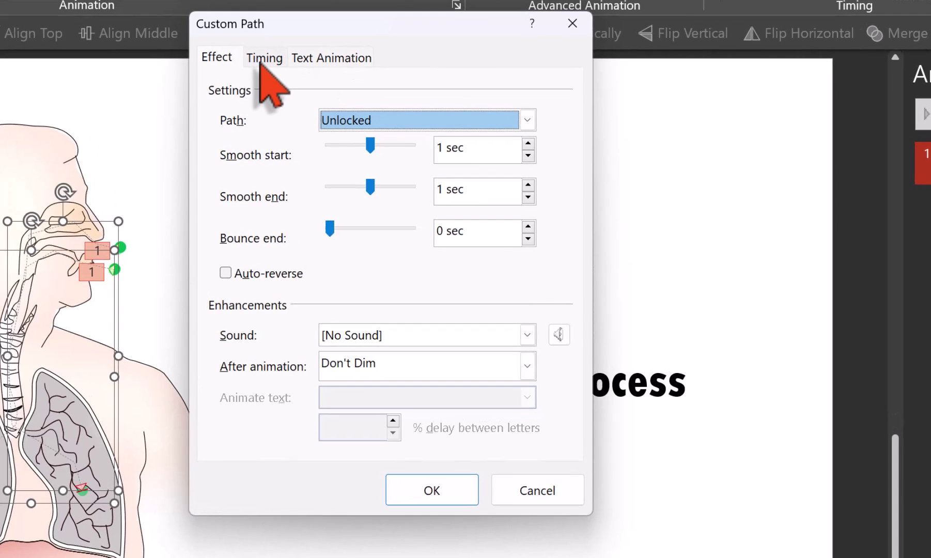
pyautogui.click(374, 137)
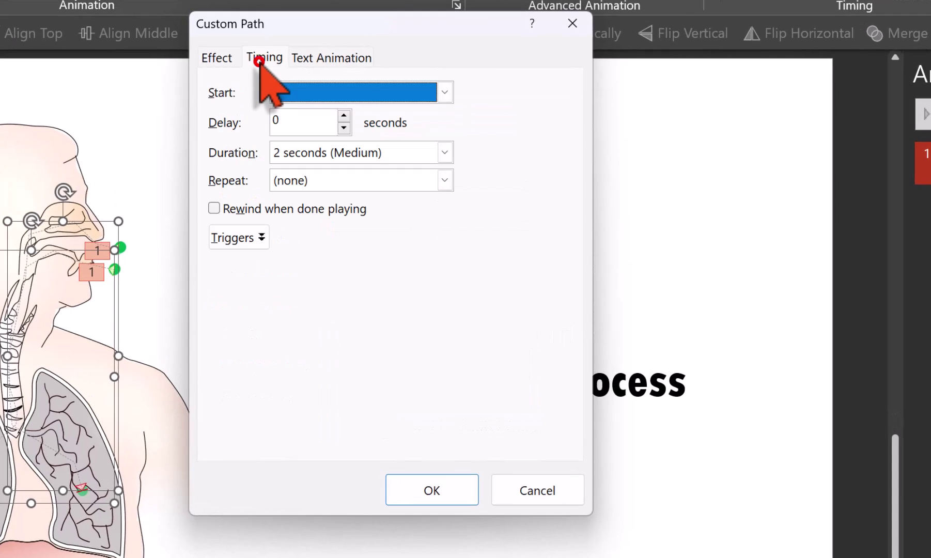
pyautogui.click(445, 180)
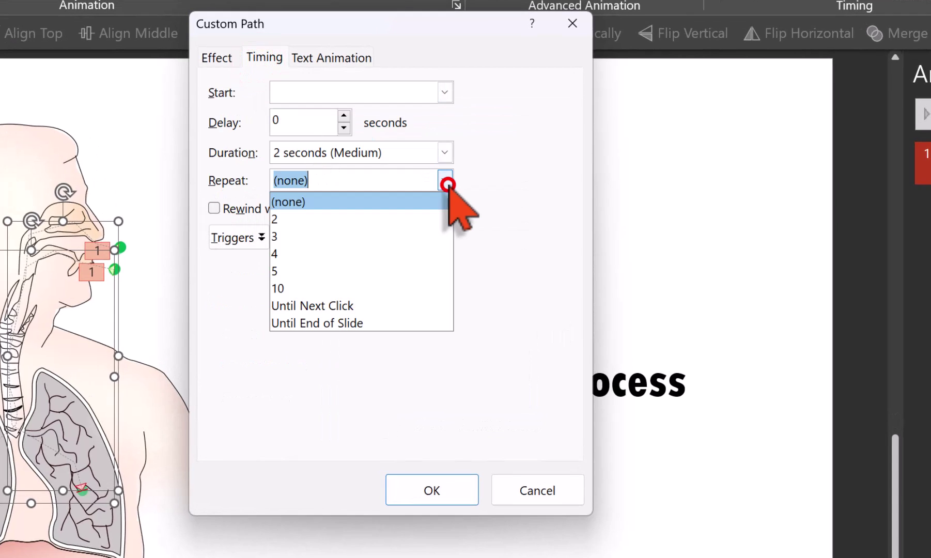
pyautogui.click(324, 322)
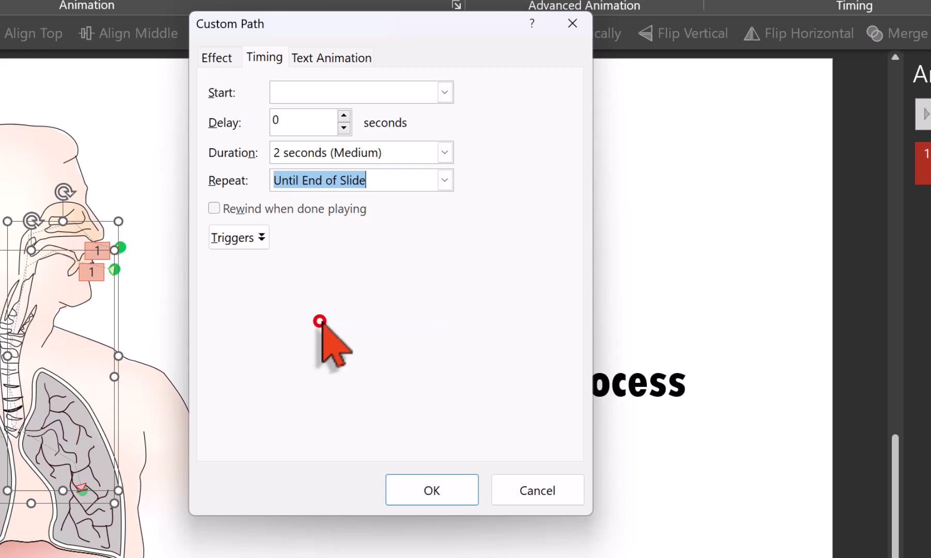
pyautogui.click(441, 492)
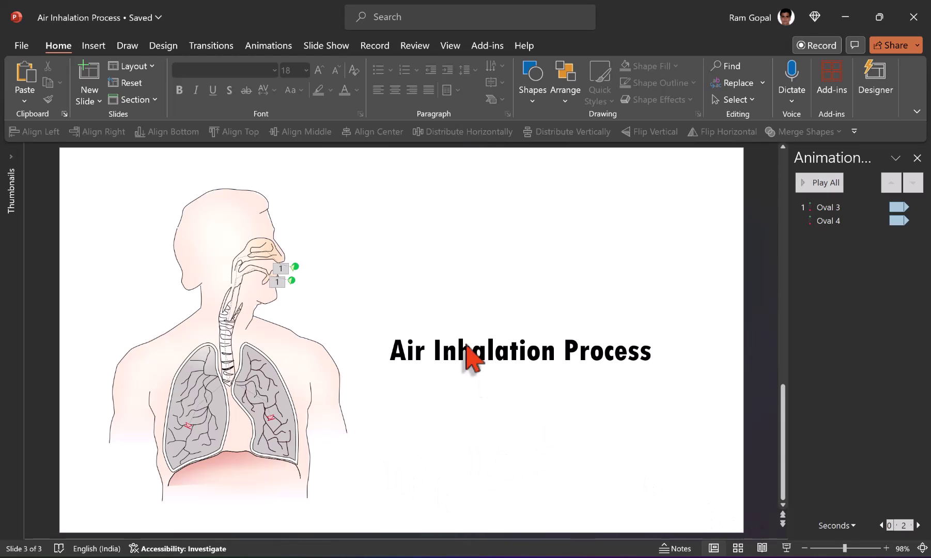
# Step: Paste the copied slide as slide 4 and draw a tiny oval on it
pyautogui.hotkey('ctrl', 'v')
pyautogui.click(532, 98)
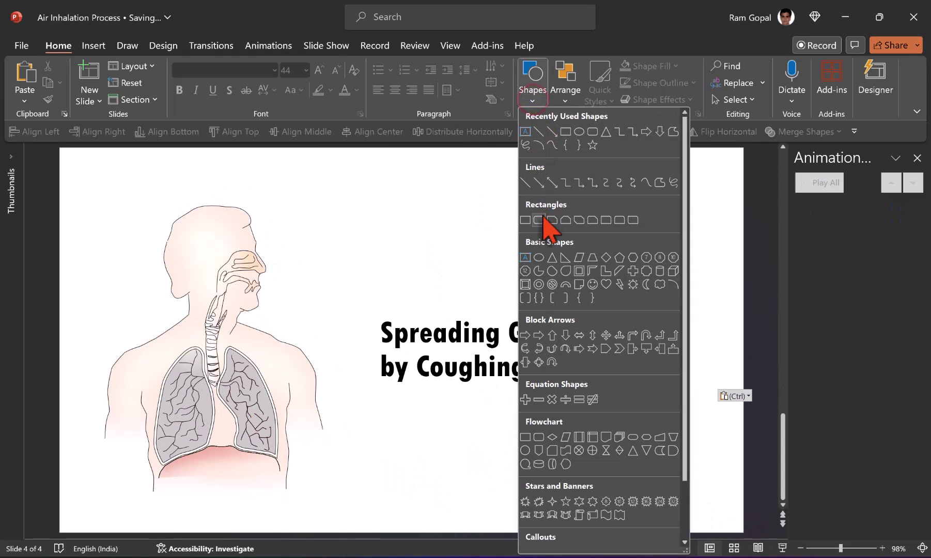
pyautogui.click(539, 257)
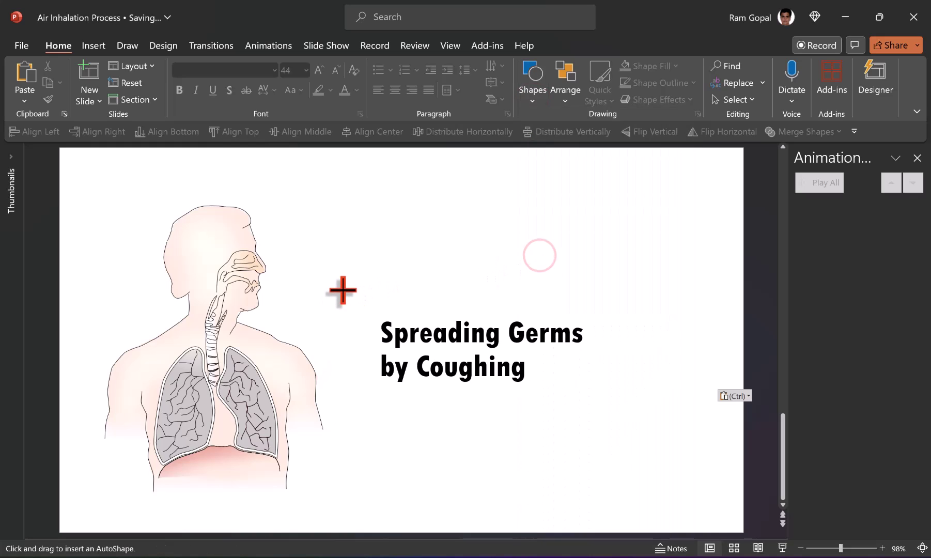
pyautogui.moveTo(342, 285); pyautogui.dragTo(349, 292)
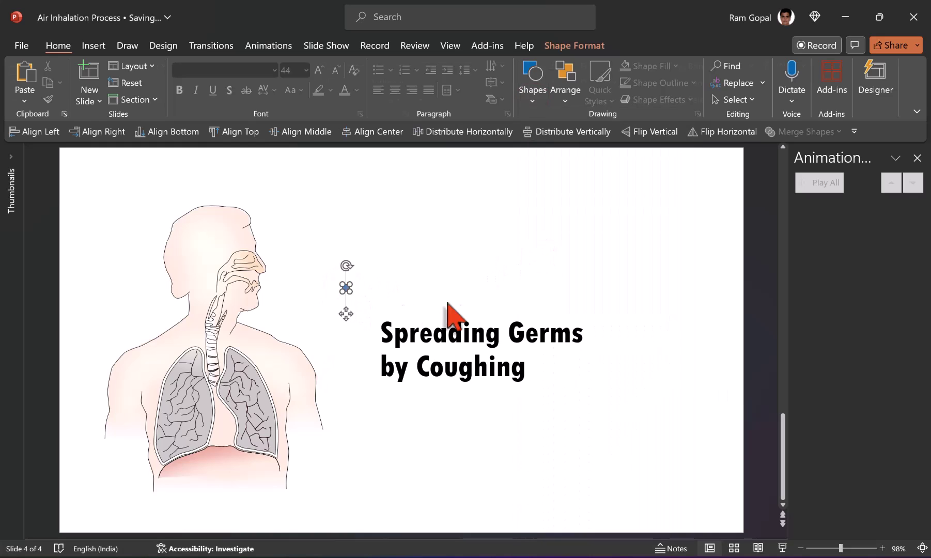
# Step: Fill the oval red with no outline and move it onto the left-hand lung
pyautogui.click(383, 66)
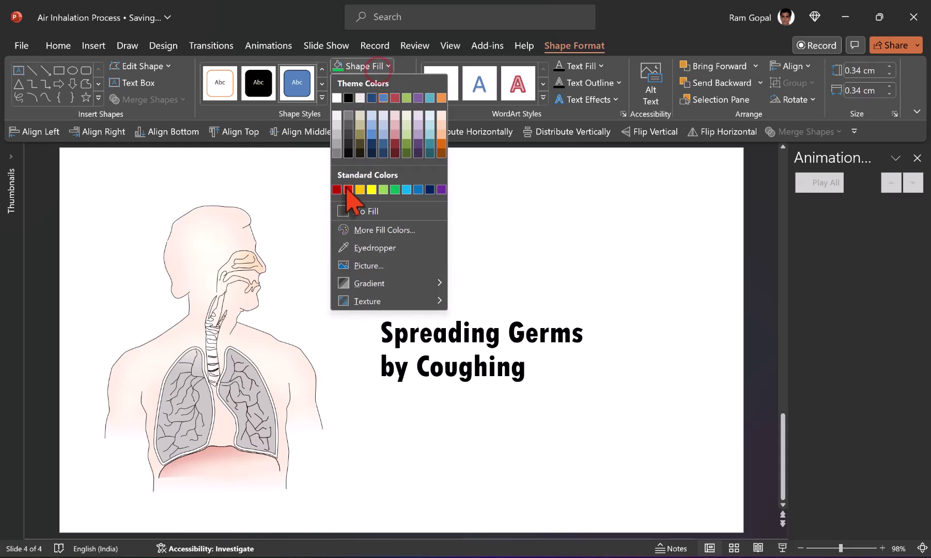
pyautogui.click(345, 188)
pyautogui.click(378, 85)
pyautogui.click(372, 223)
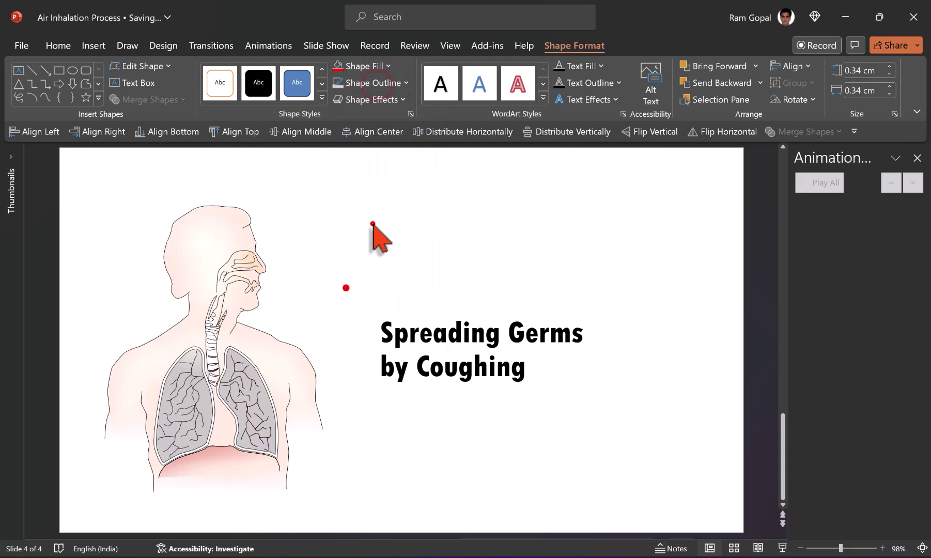
pyautogui.click(372, 287)
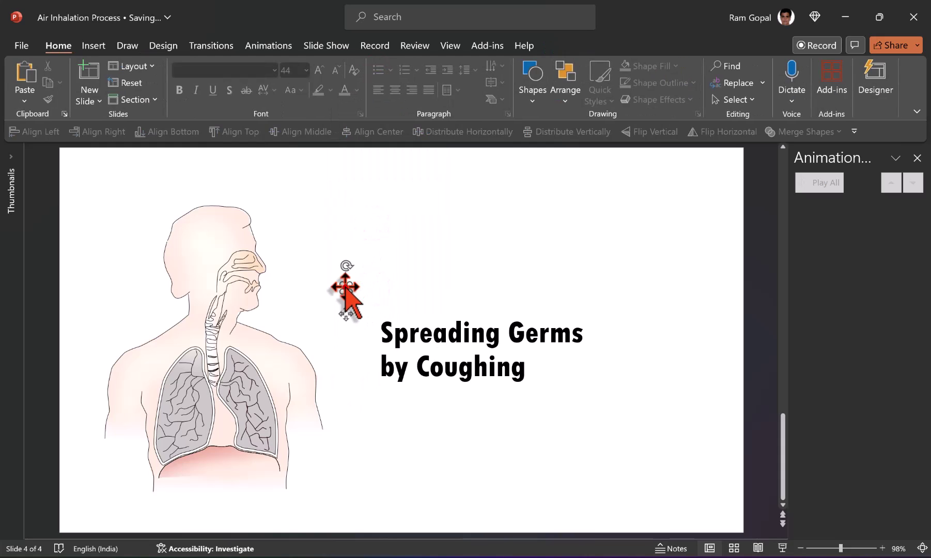
pyautogui.moveTo(345, 288); pyautogui.dragTo(175, 412)
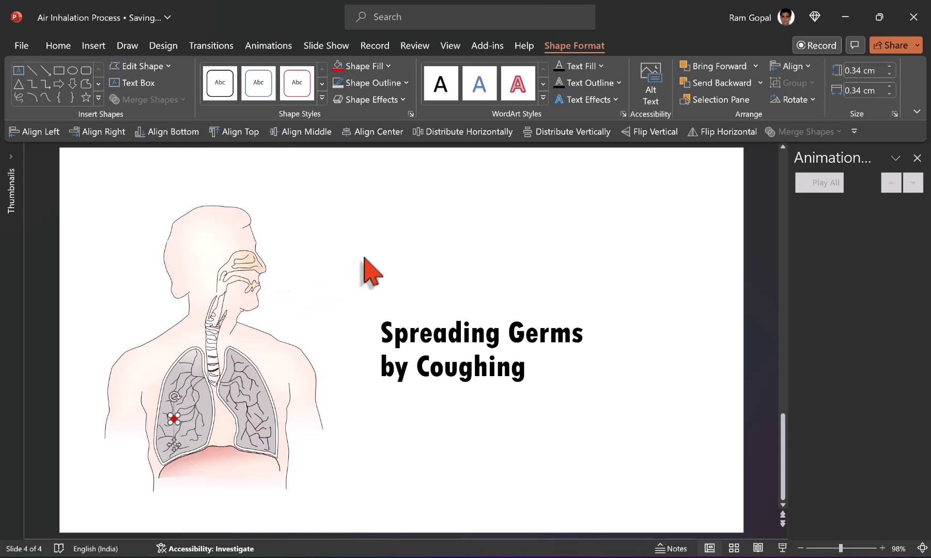
# Step: Give the red dot a Custom Path motion path out through the mouth, then play the slide show
pyautogui.click(264, 43)
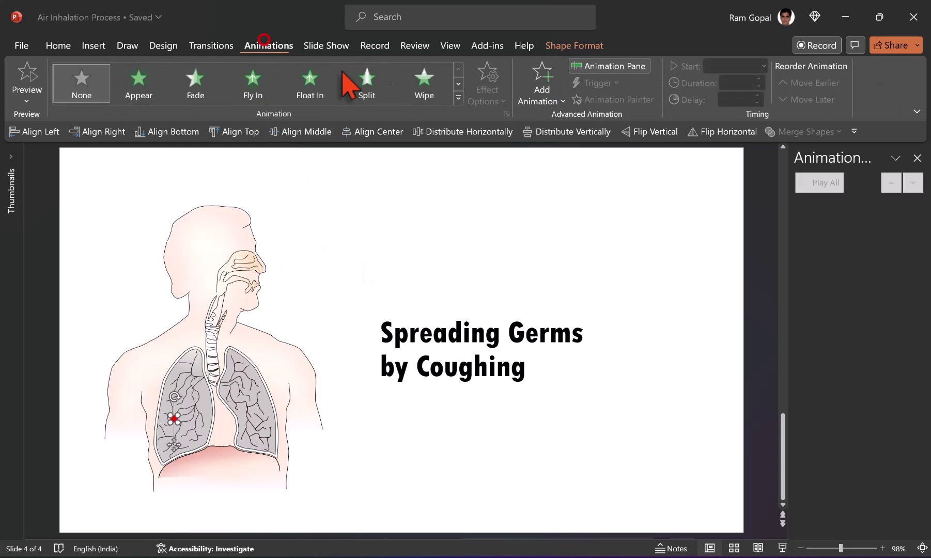
pyautogui.click(458, 97)
pyautogui.scroll(-1, 207, 383)
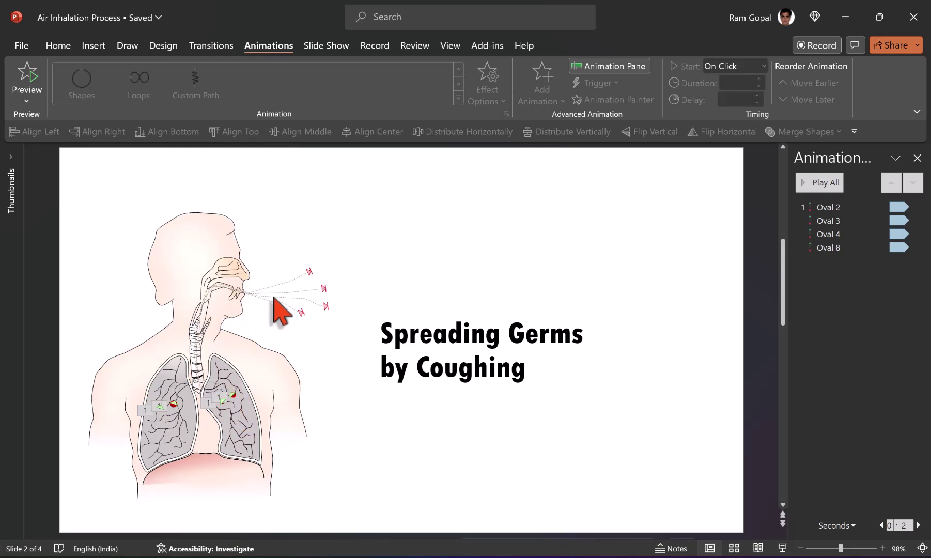
pyautogui.click(783, 548)
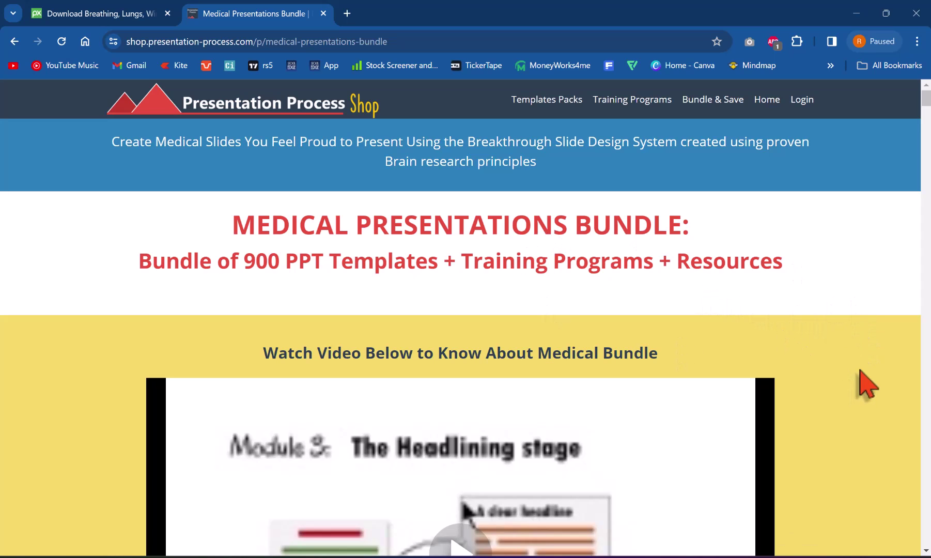
pyautogui.scroll(-5, 856, 393)
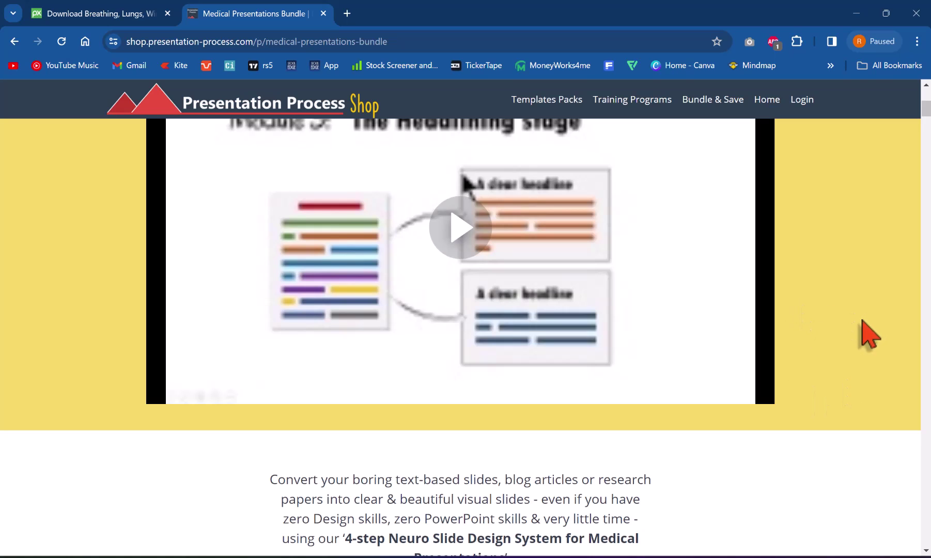
pyautogui.scroll(-5, 861, 322)
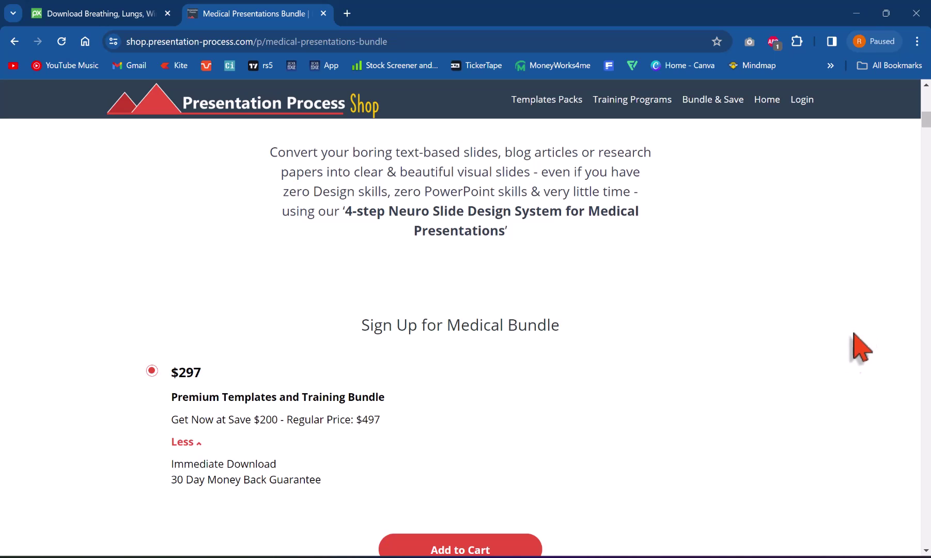
pyautogui.scroll(5, 832, 398)
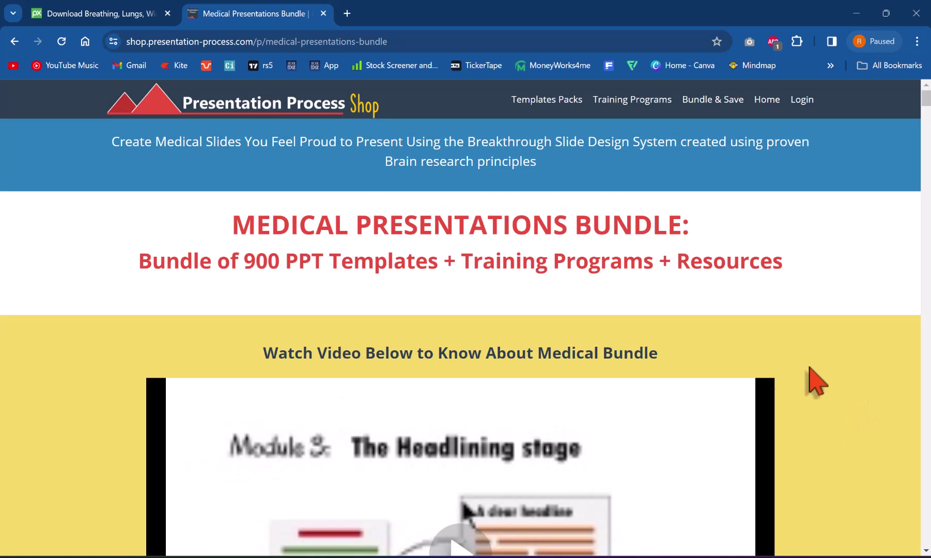